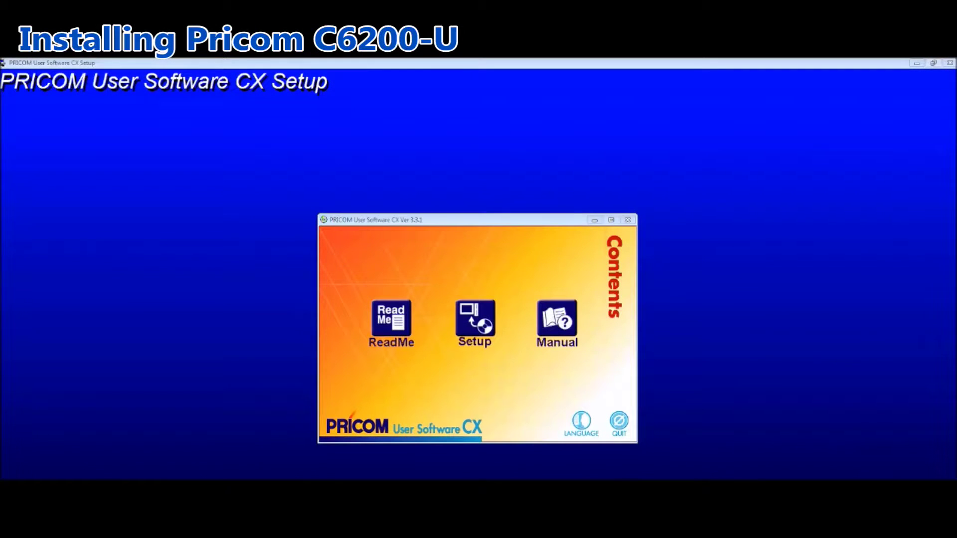
- Begin the combined printing-software-and-PRICOM install, accept the licence, and select the found C-6200U adapter
{"action": "left_click", "coordinate": [483, 322]}
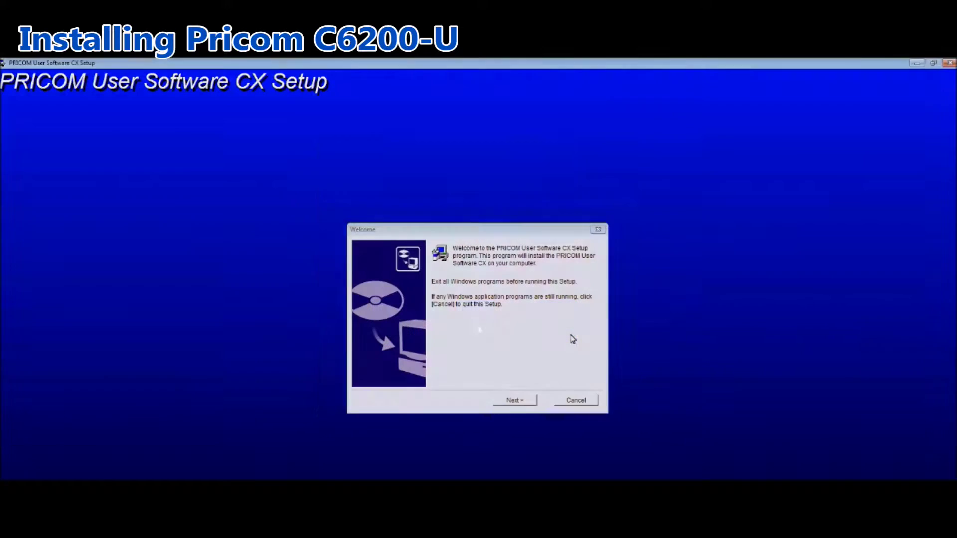
{"action": "key", "text": "Return"}
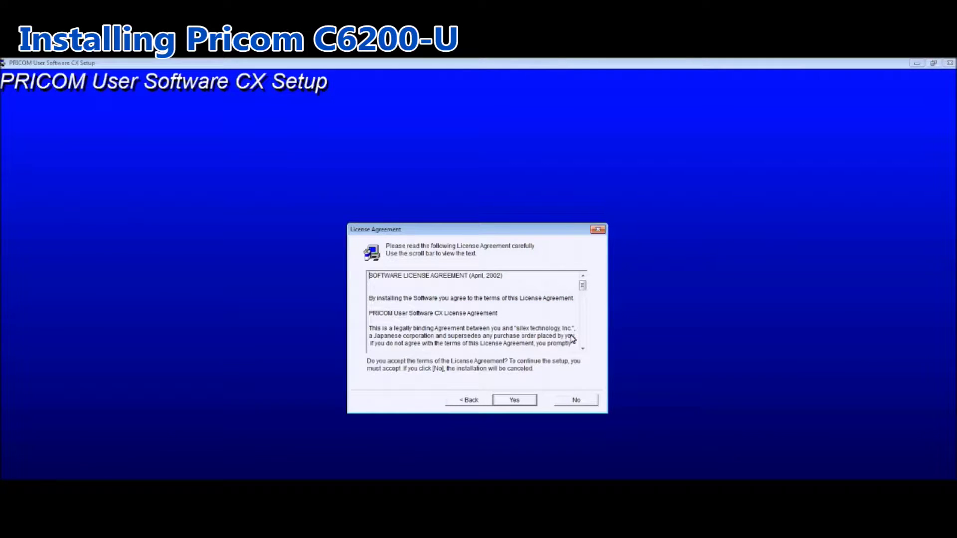
{"action": "key", "text": "Return"}
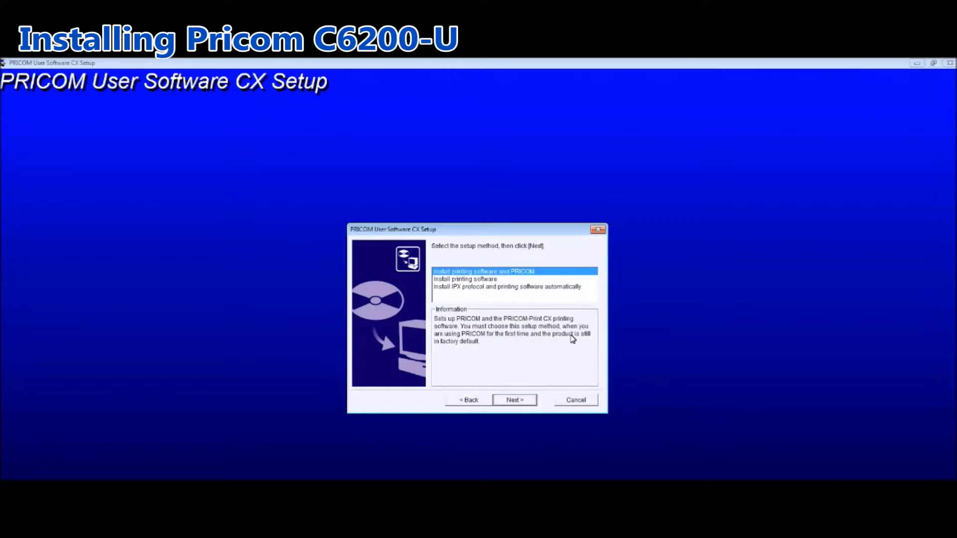
{"action": "key", "text": "Return"}
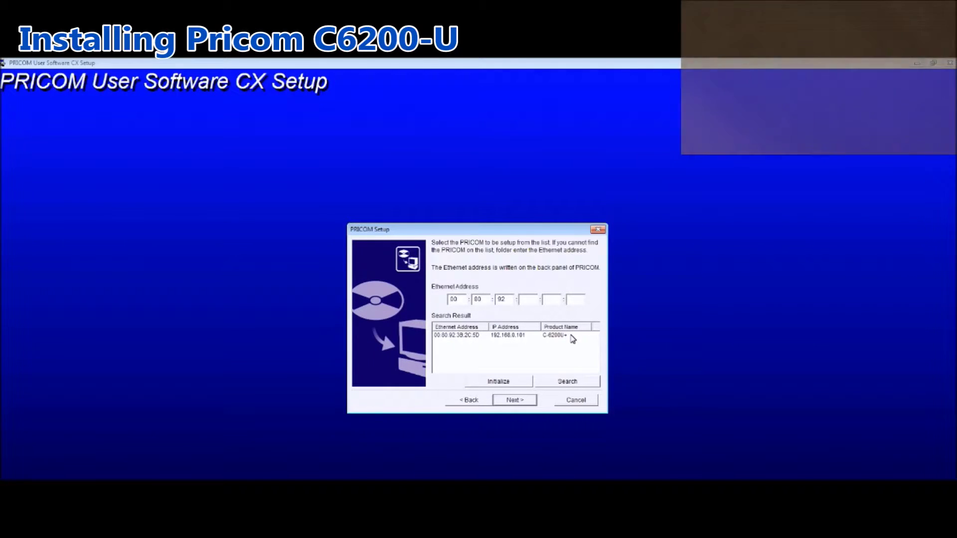
{"action": "left_click", "coordinate": [572, 338]}
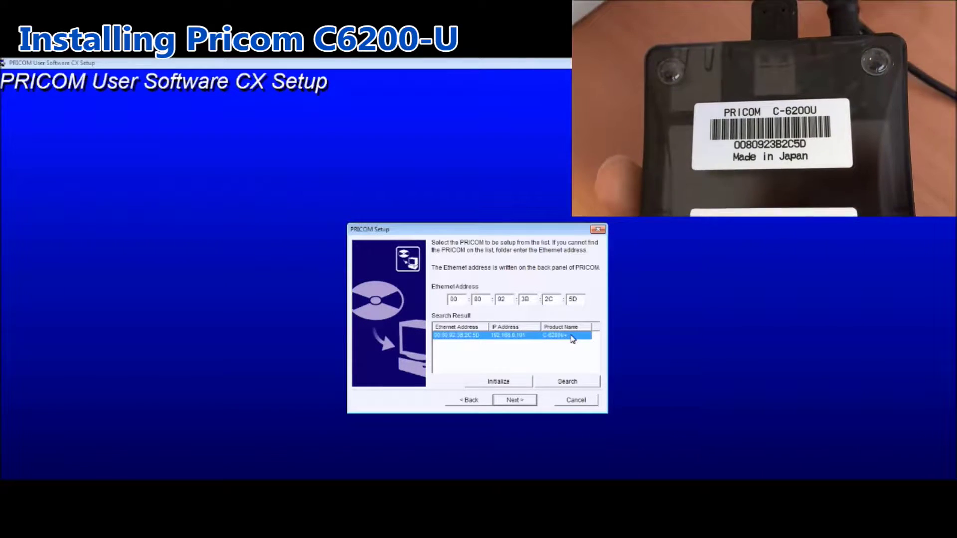
{"action": "key", "text": "Return"}
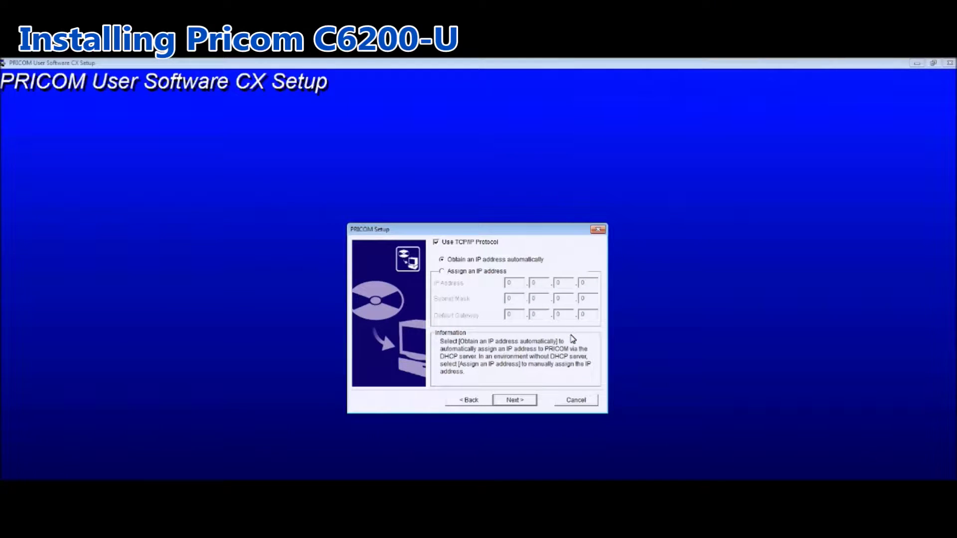
- Apply automatic IP addressing to the adapter and accept the default installation folder
{"action": "key", "text": "Return"}
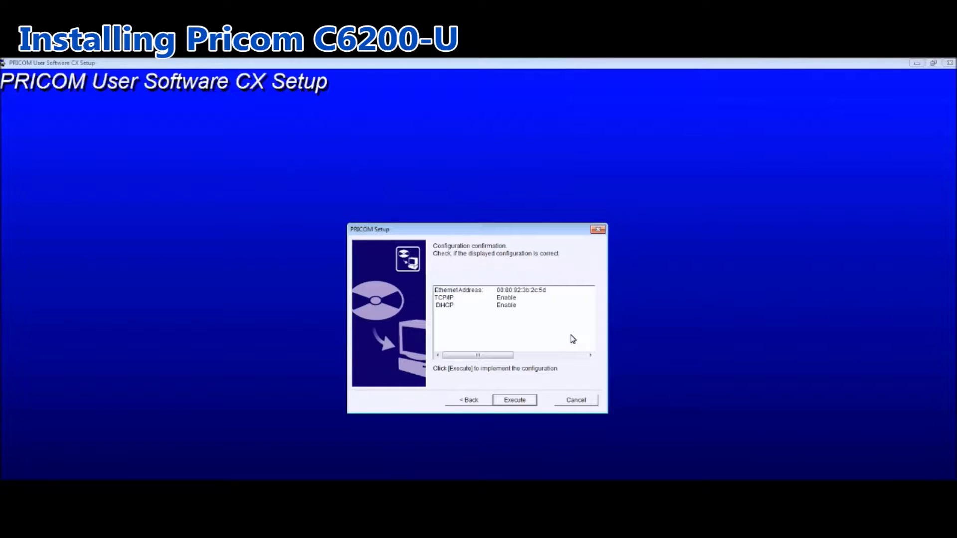
{"action": "key", "text": "Return"}
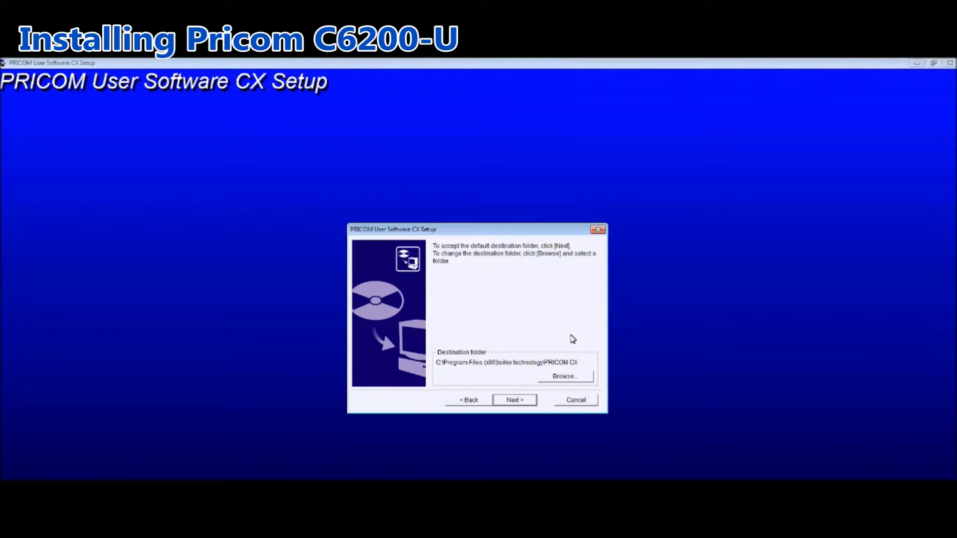
{"action": "key", "text": "Return"}
{"action": "key", "text": "Return"}
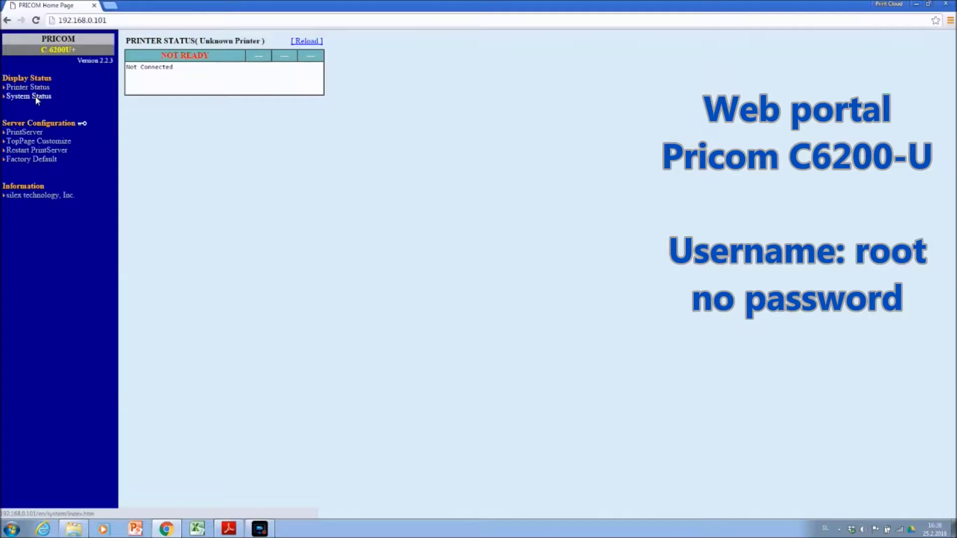
- Review the adapter's network status and log in to PrintServer as root with no password
{"action": "left_click", "coordinate": [36, 97]}
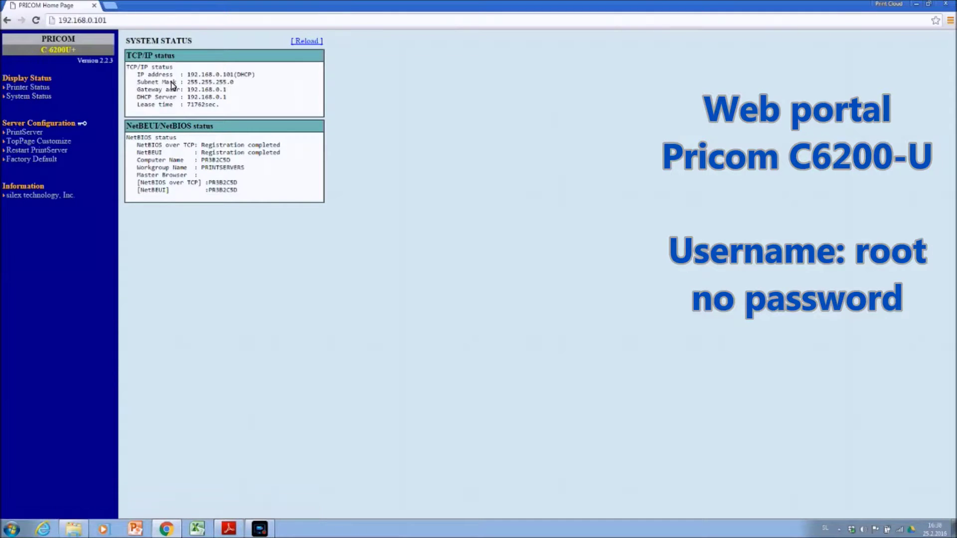
{"action": "left_click", "coordinate": [35, 134]}
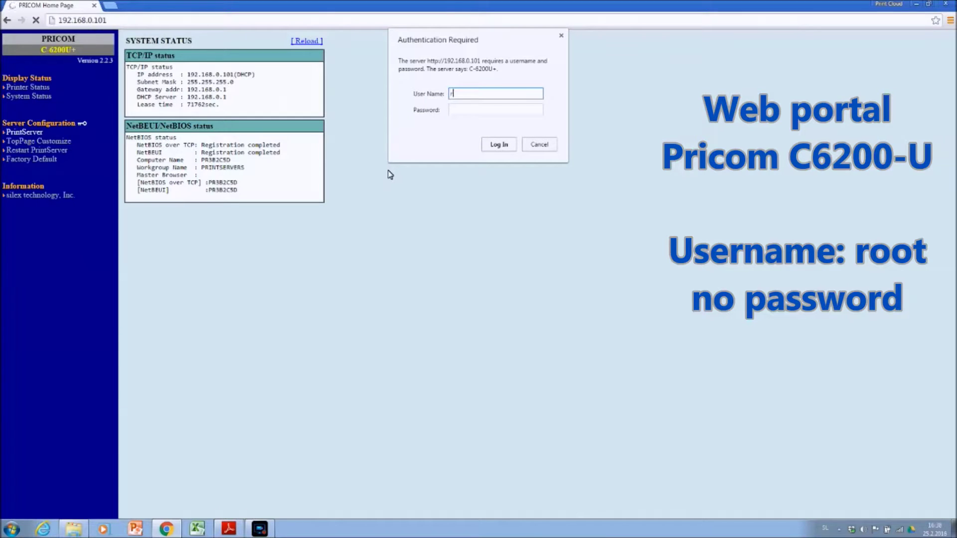
{"action": "left_click", "coordinate": [510, 147]}
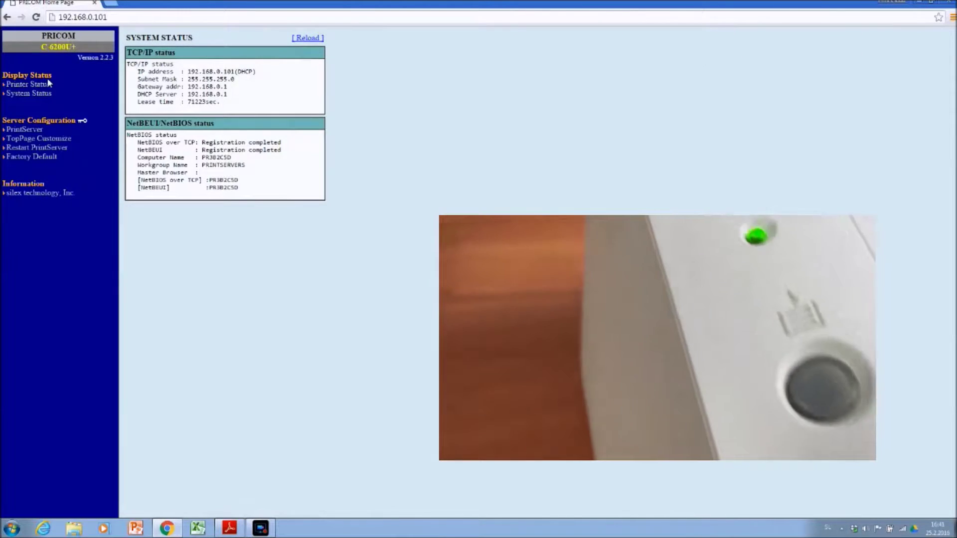
- Reload Printer Status to confirm the LBP6030 reports Ready, then open Canon's LBP6030 support page
{"action": "left_click", "coordinate": [30, 83]}
{"action": "left_click", "coordinate": [317, 38]}
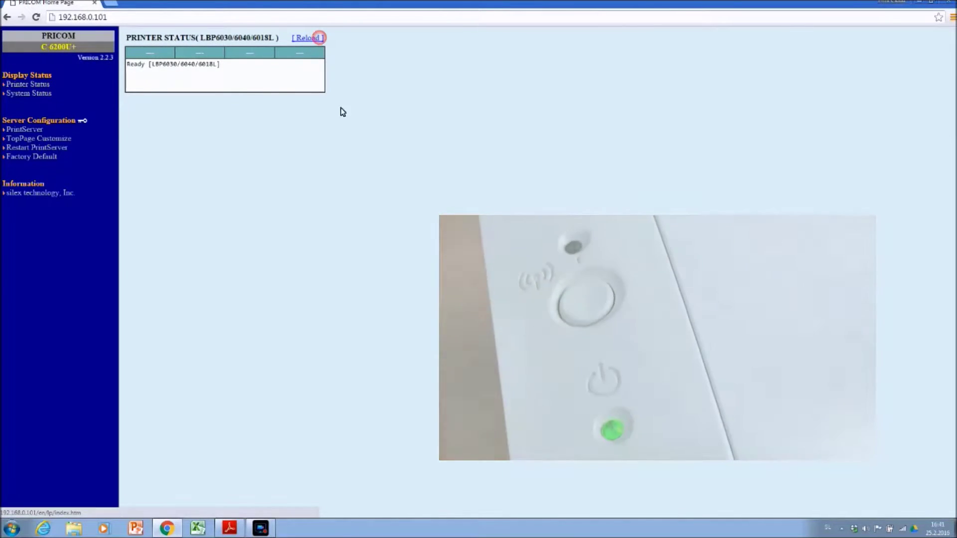
{"action": "left_click", "coordinate": [173, 65]}
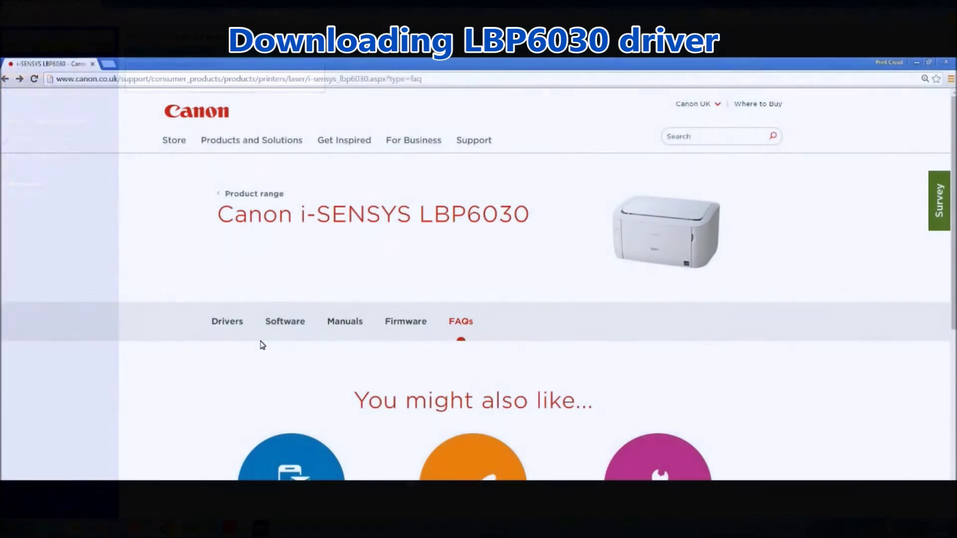
- Download the 64-bit LBP6030 driver and open its English x64 folder
{"action": "left_click", "coordinate": [240, 323]}
{"action": "scroll", "coordinate": [351, 295], "scroll_direction": "down", "scroll_amount": 2}
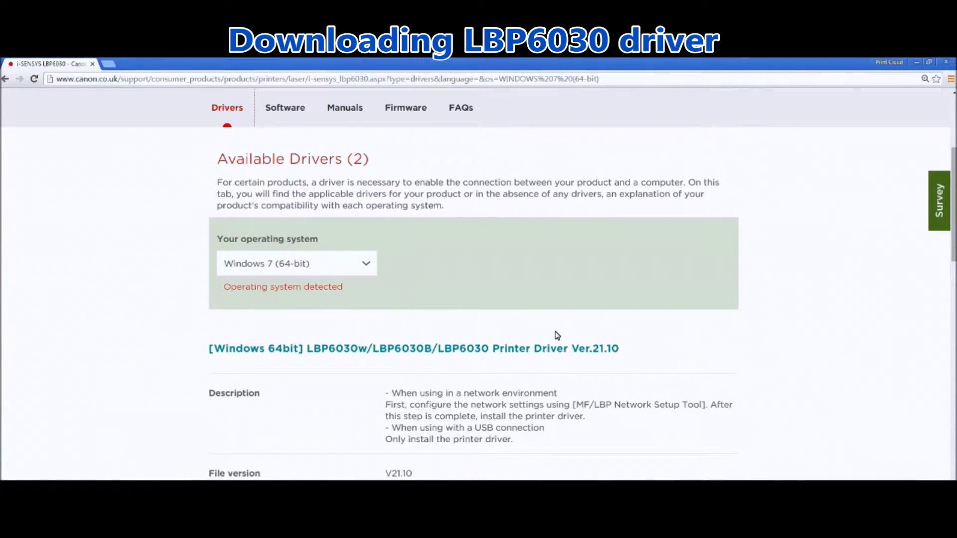
{"action": "scroll", "coordinate": [557, 336], "scroll_direction": "down", "scroll_amount": 2}
{"action": "scroll", "coordinate": [556, 336], "scroll_direction": "down", "scroll_amount": 2}
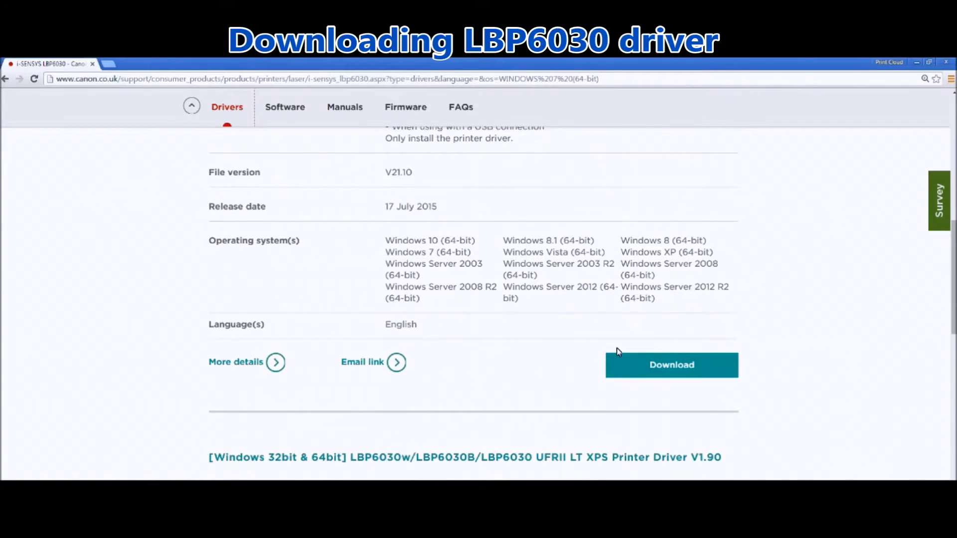
{"action": "left_click", "coordinate": [654, 366]}
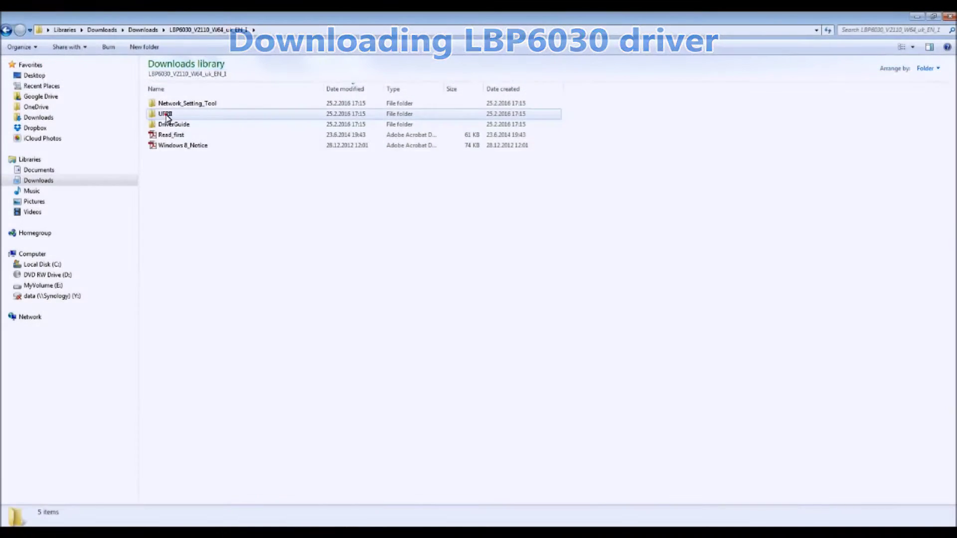
{"action": "double_click", "coordinate": [167, 103]}
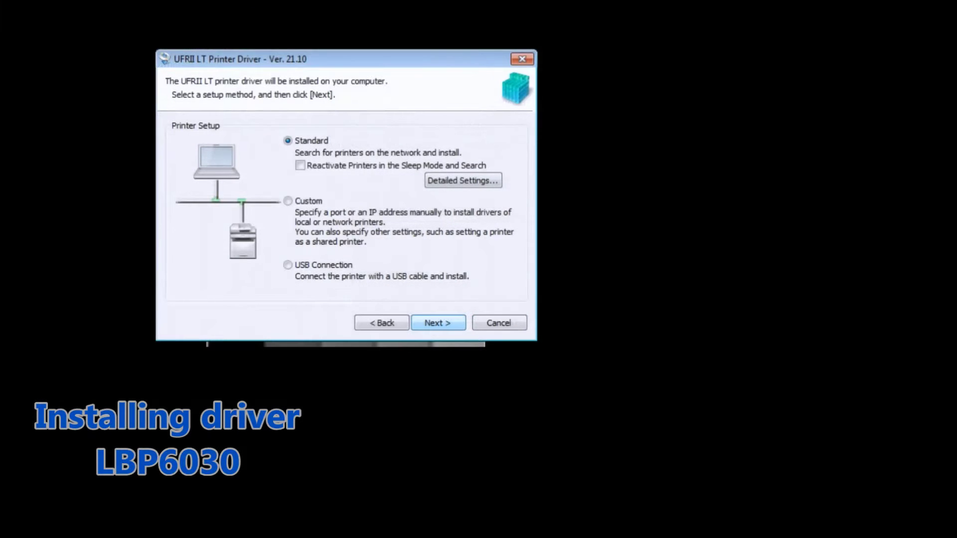
- Choose the Custom setup method and the Add New Printers process
{"action": "key", "text": "Down"}
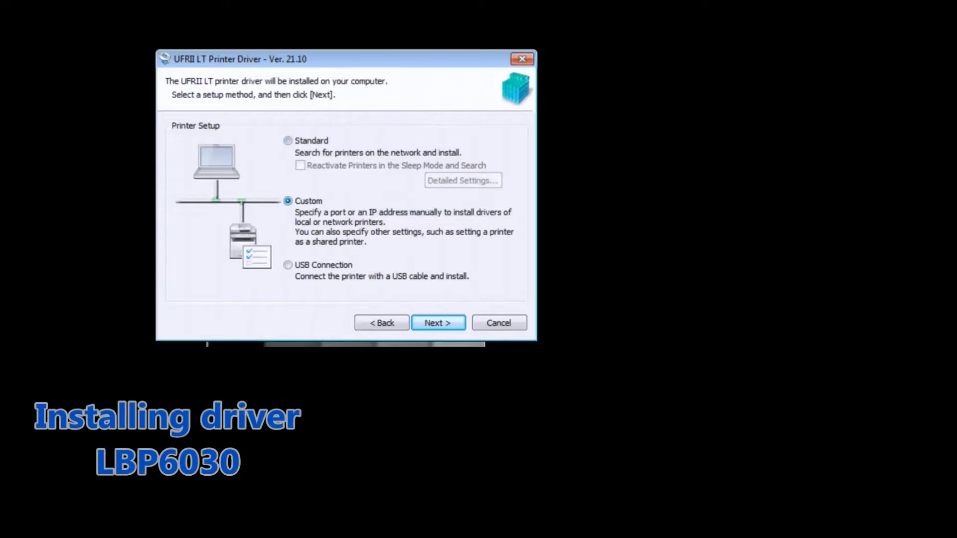
{"action": "key", "text": "Return"}
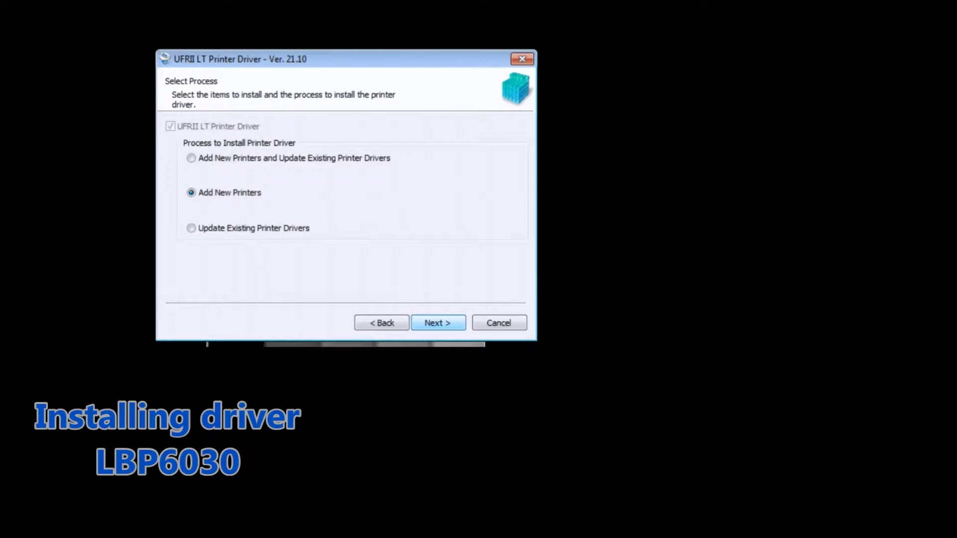
{"action": "key", "text": "Return"}
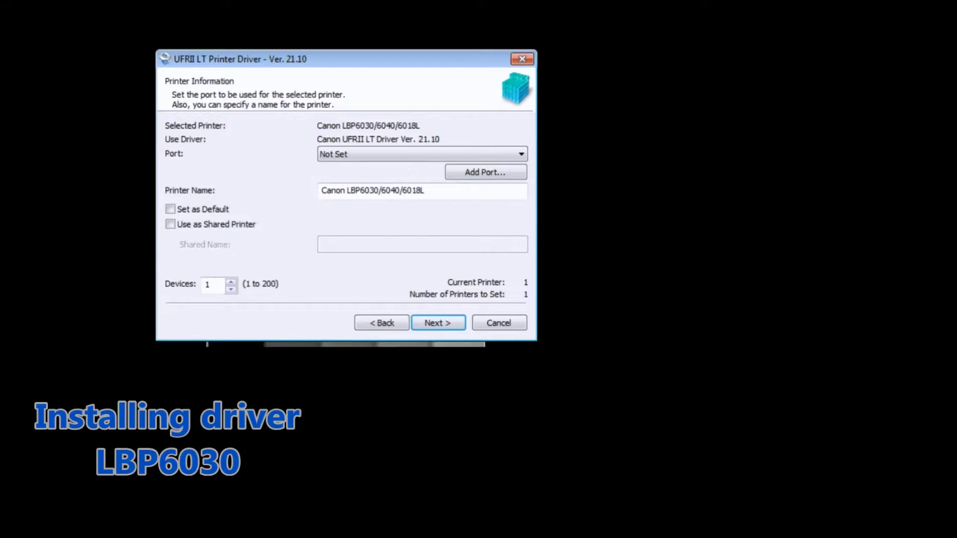
- Add a new port of type Standard TCP/IP Port
{"action": "left_click", "coordinate": [485, 172]}
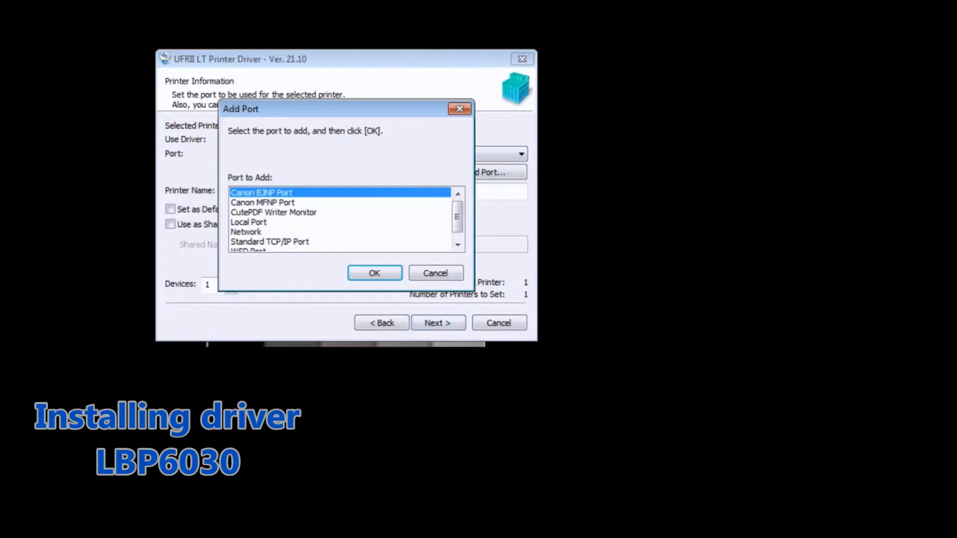
{"action": "key", "text": "Down"}
{"action": "key", "text": "Down"}
{"action": "key", "text": "Down"}
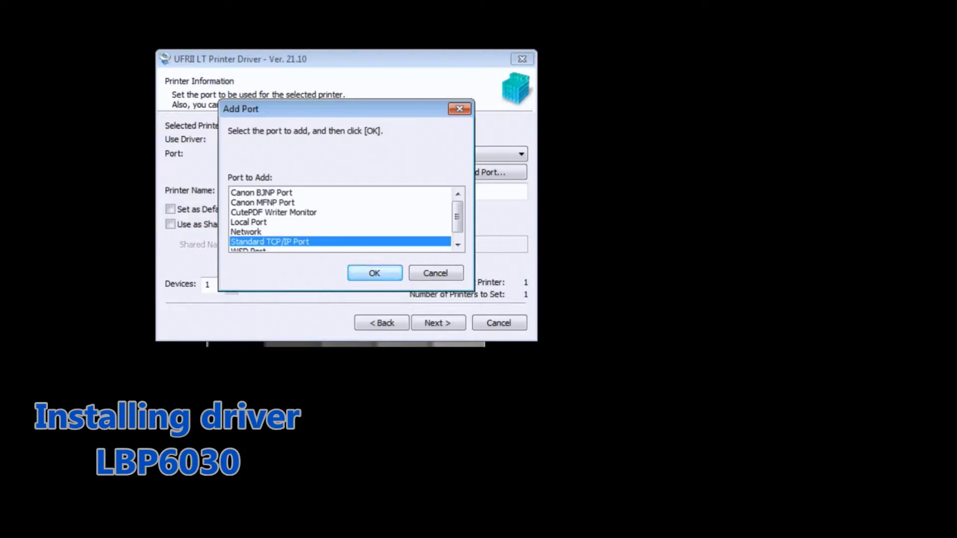
{"action": "key", "text": "Return"}
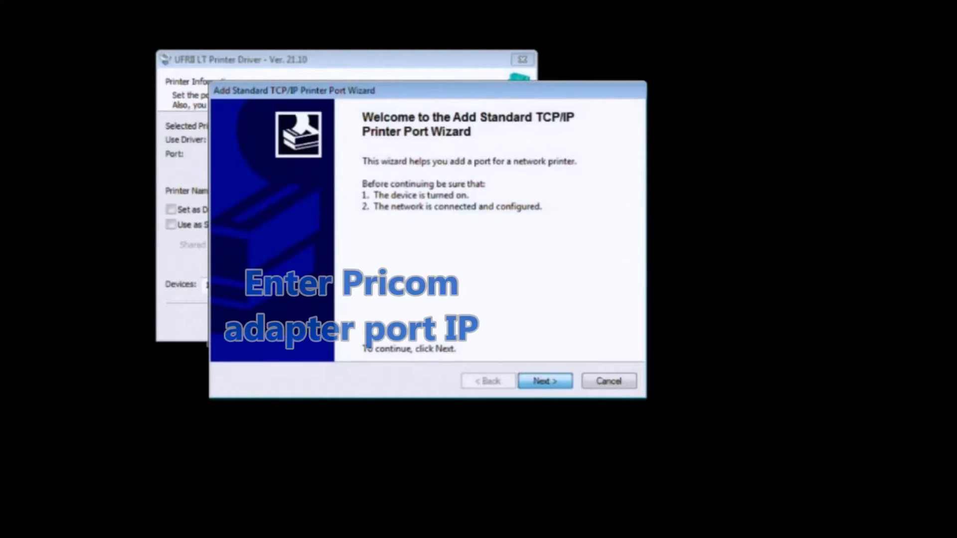
- Create the TCP/IP port at 192.168.0.101 and finish the driver installation
{"action": "key", "text": "Return"}
{"action": "type", "text": "192.168.0.101"}
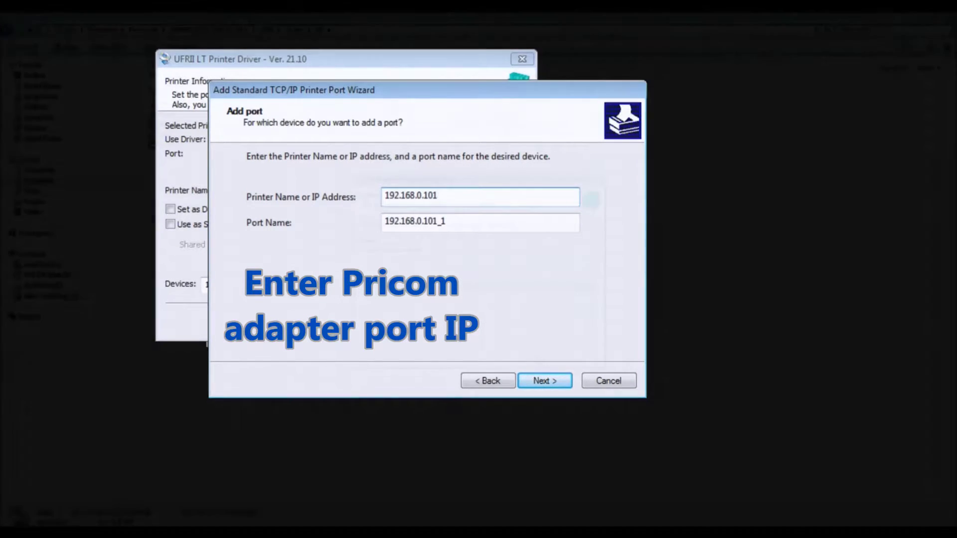
{"action": "key", "text": "Return"}
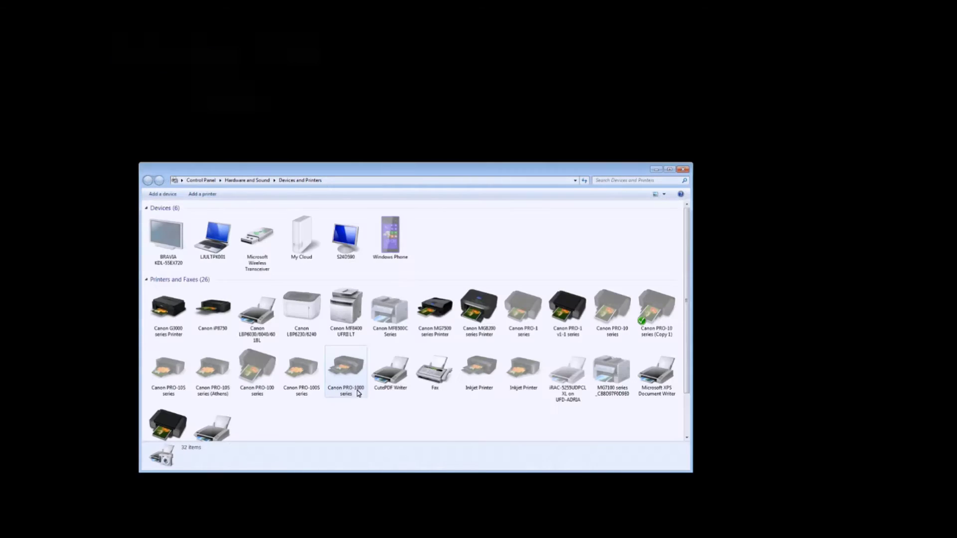
- Open the Canon LBP6030's printer properties and check its assigned port
{"action": "right_click", "coordinate": [256, 315]}
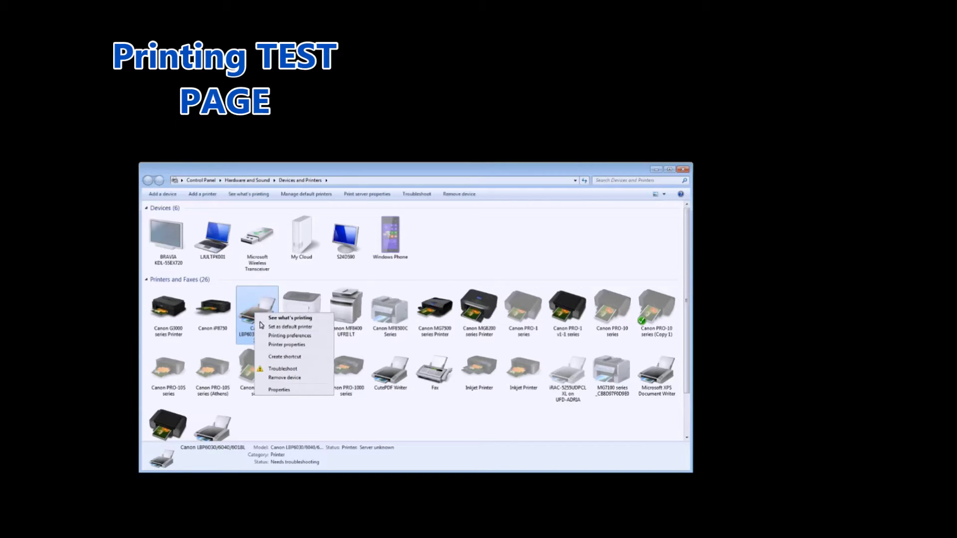
{"action": "left_click", "coordinate": [272, 345]}
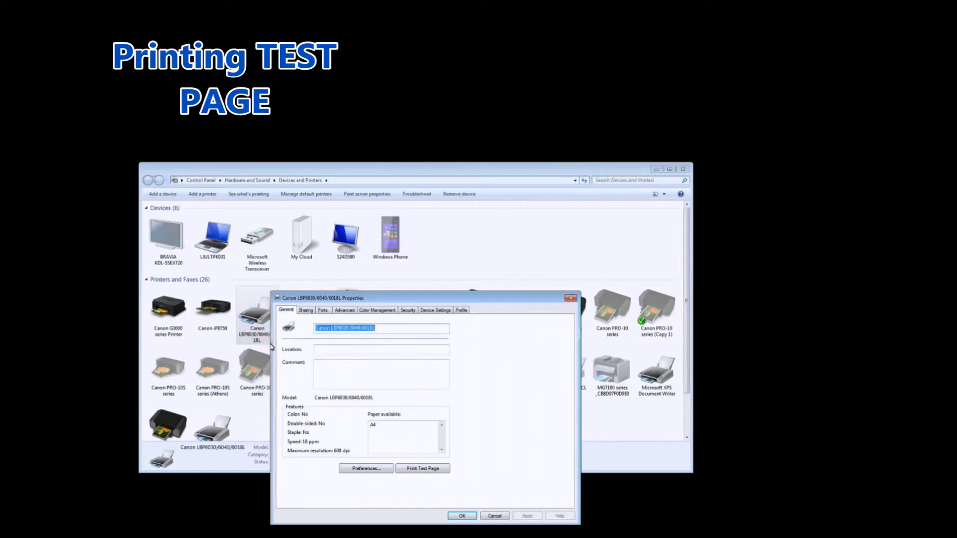
{"action": "left_click_drag", "start_coordinate": [320, 302], "coordinate": [338, 267]}
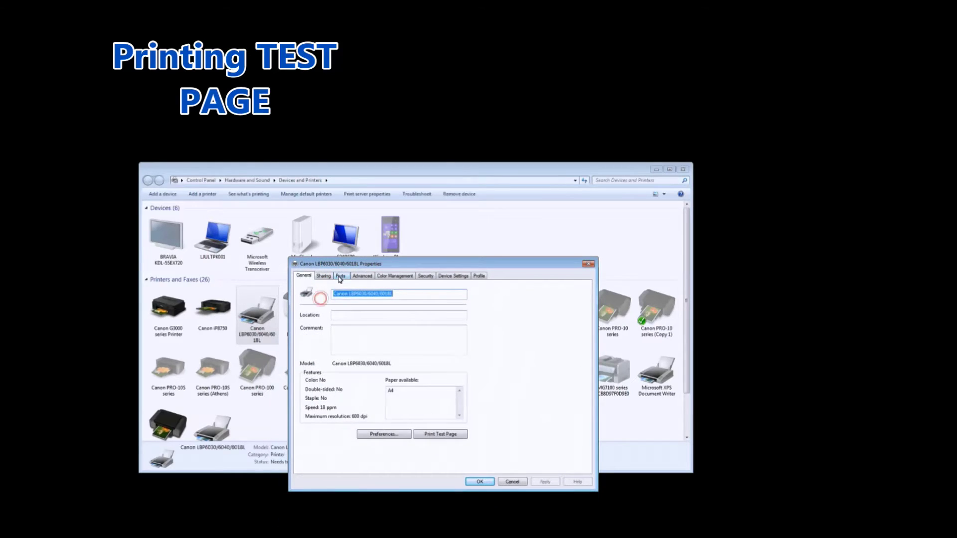
{"action": "left_click", "coordinate": [340, 276]}
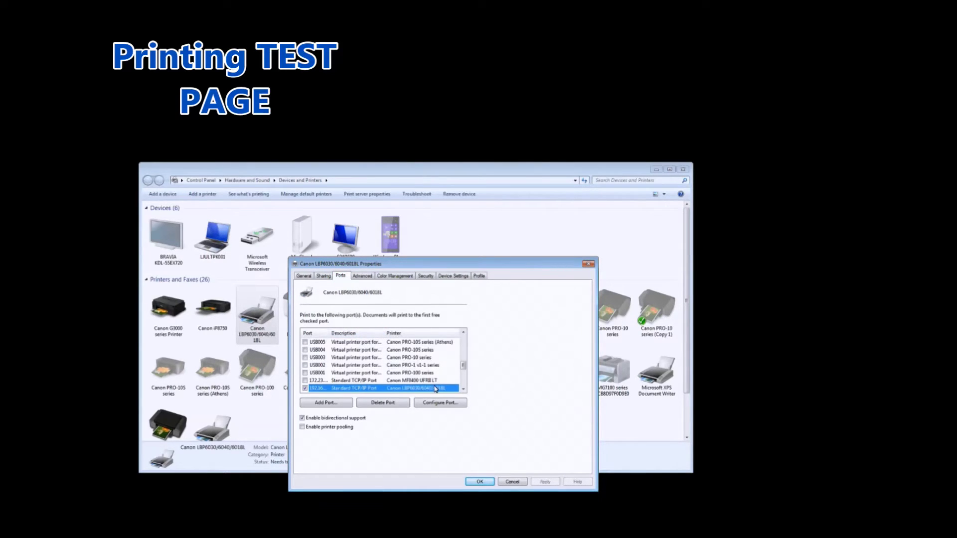
- Print a test page from the General tab and dismiss the confirmation
{"action": "left_click", "coordinate": [307, 277]}
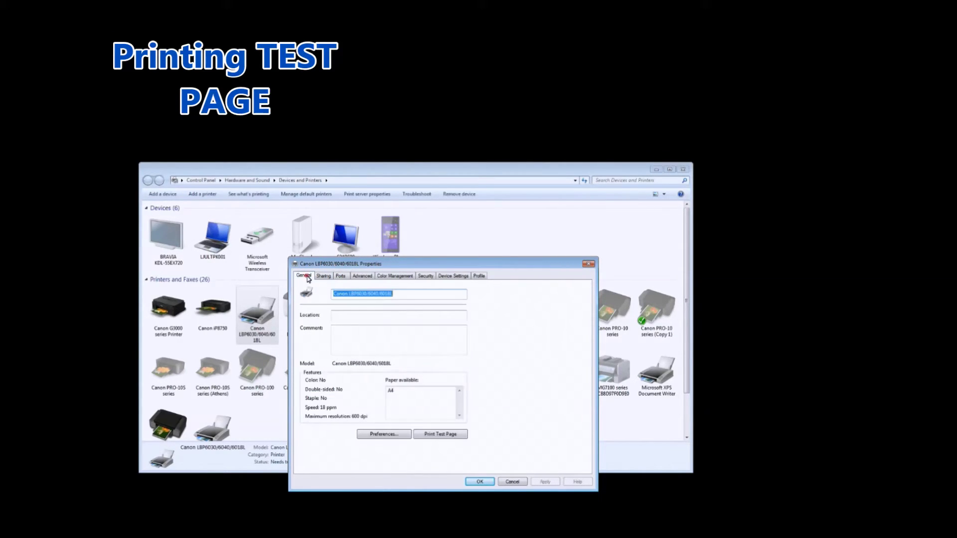
{"action": "left_click", "coordinate": [429, 436]}
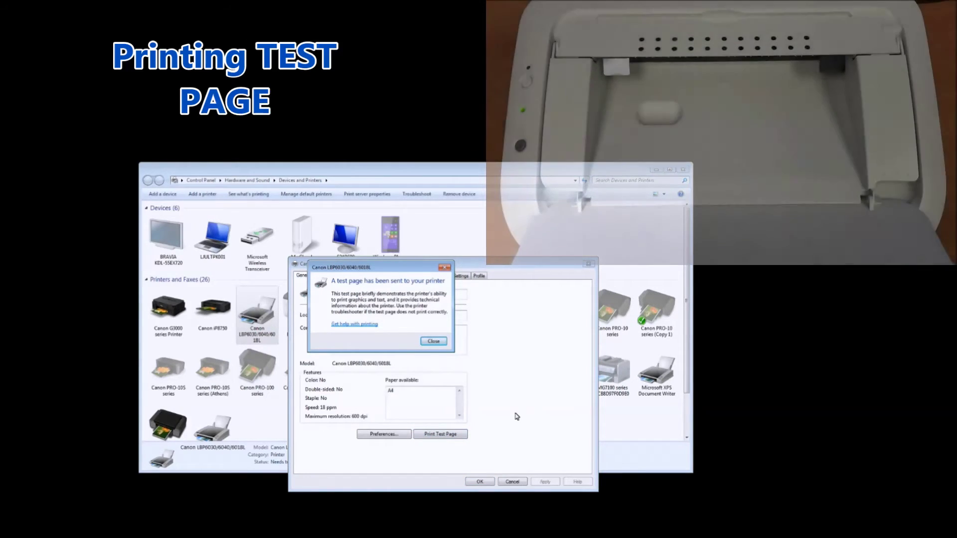
{"action": "left_click", "coordinate": [433, 341]}
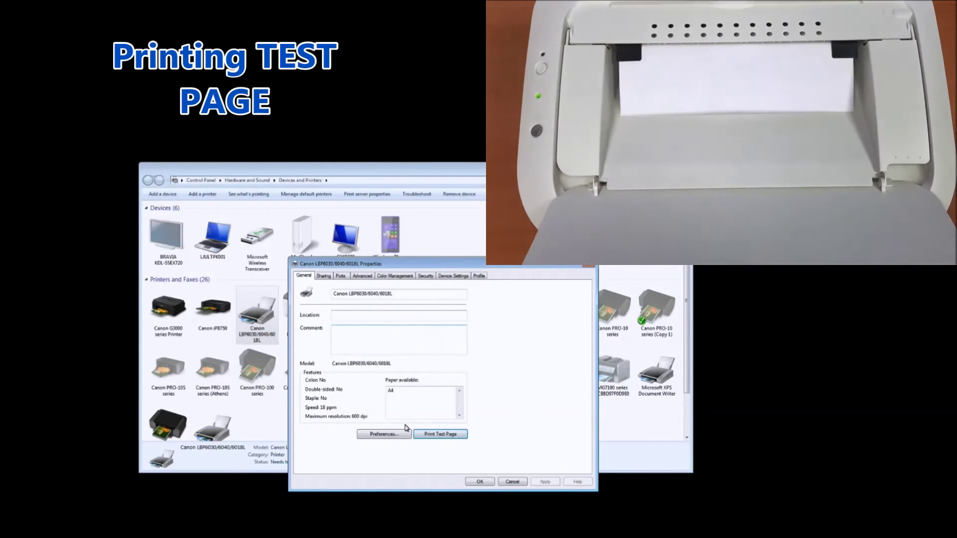